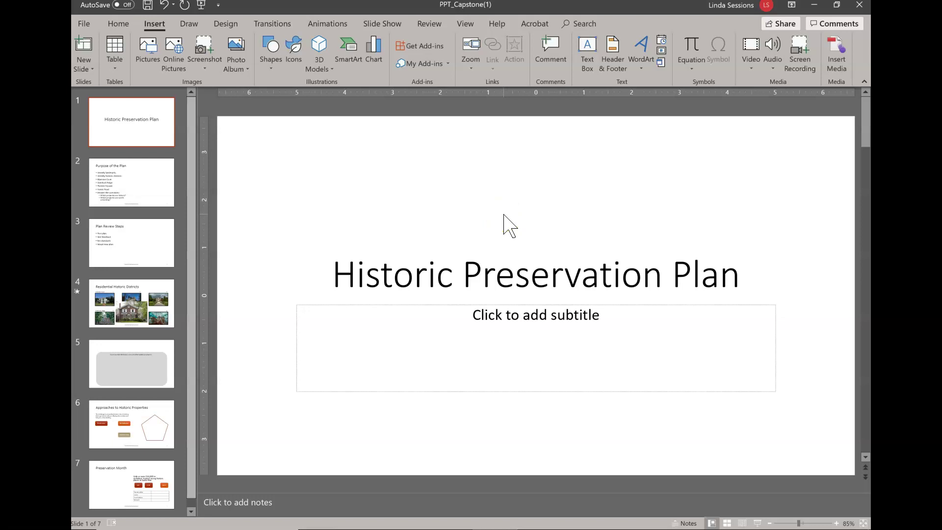
Type 'Santa Rita, CA' as the title slide's subtitle, then go to slide 2
{"action": "left_click", "coordinate": [547, 319]}
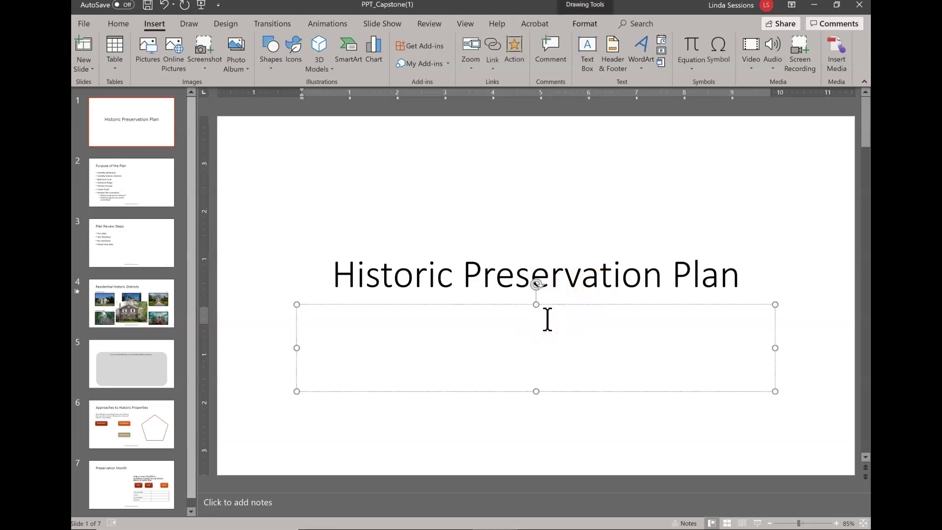
{"action": "type", "text": "Santa Rita, CA"}
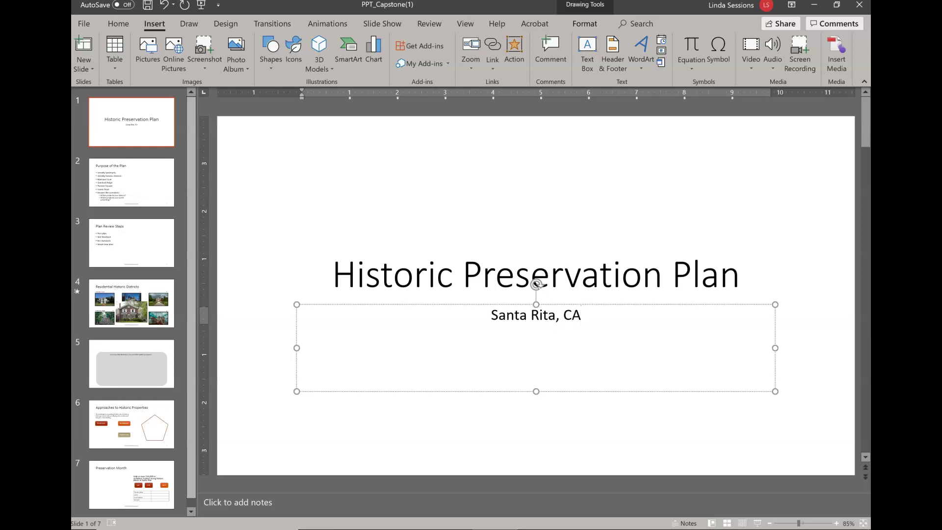
{"action": "left_click", "coordinate": [145, 191]}
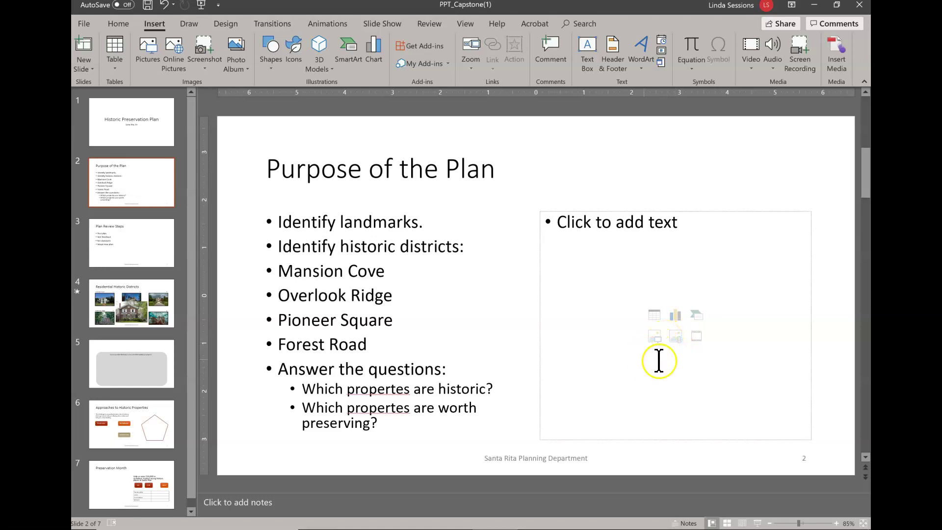
Insert Support_PPT19_CS1-3a_Map from the Pictures folder into slide 2's empty content placeholder
{"action": "left_click", "coordinate": [655, 337]}
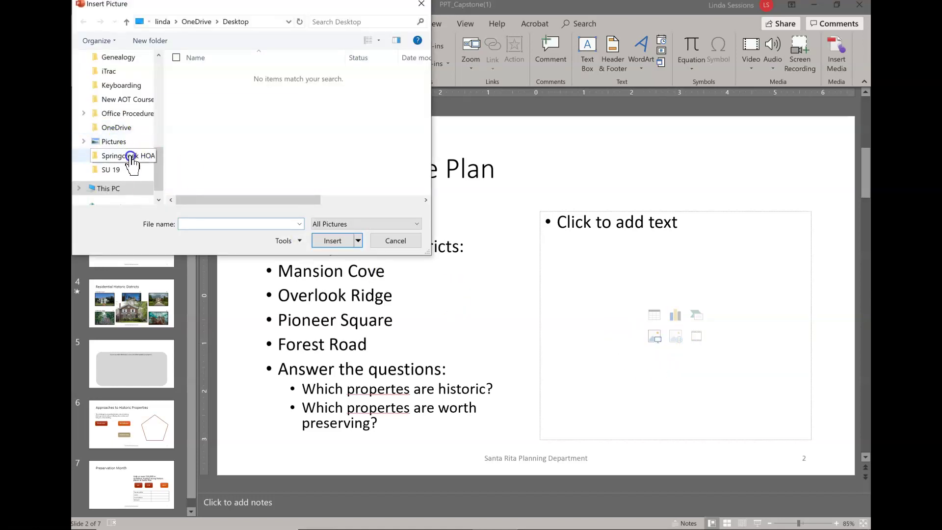
{"action": "left_click_drag", "start_coordinate": [155, 164], "coordinate": [150, 74]}
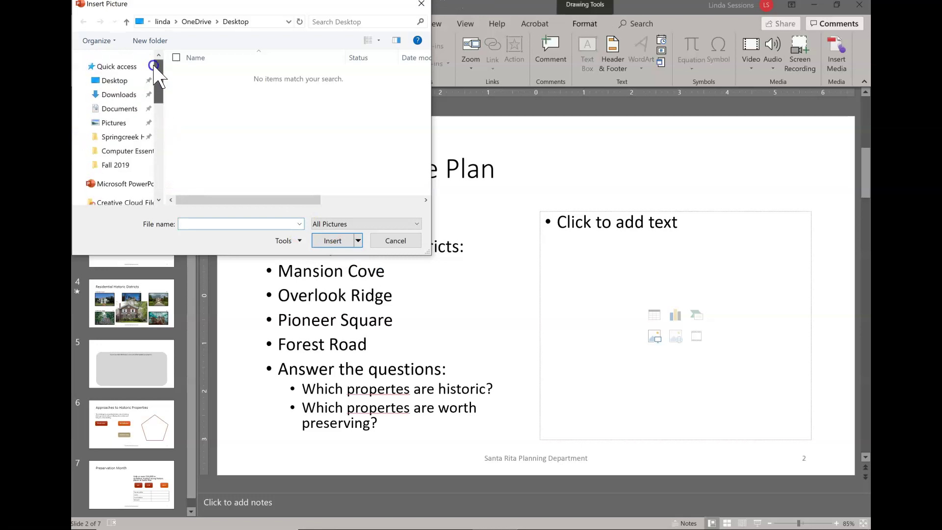
{"action": "left_click", "coordinate": [116, 125]}
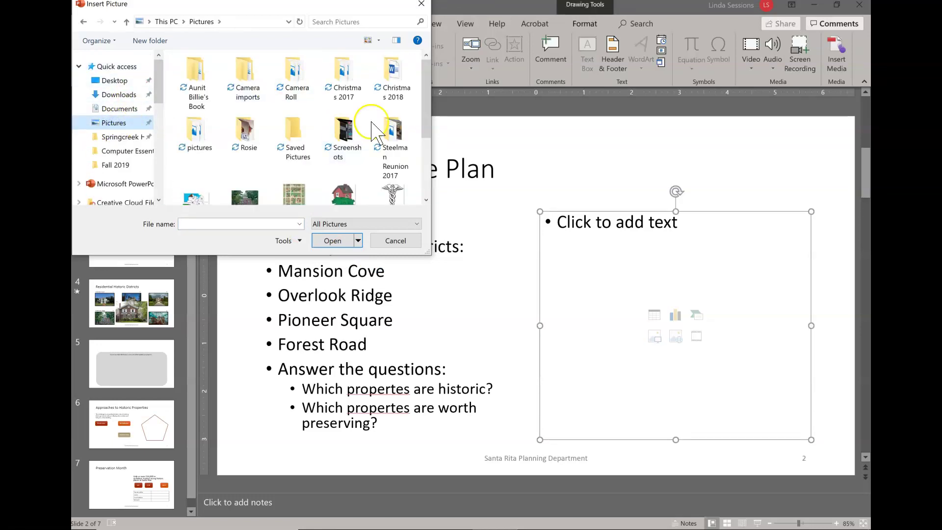
{"action": "left_click_drag", "start_coordinate": [426, 93], "coordinate": [428, 153]}
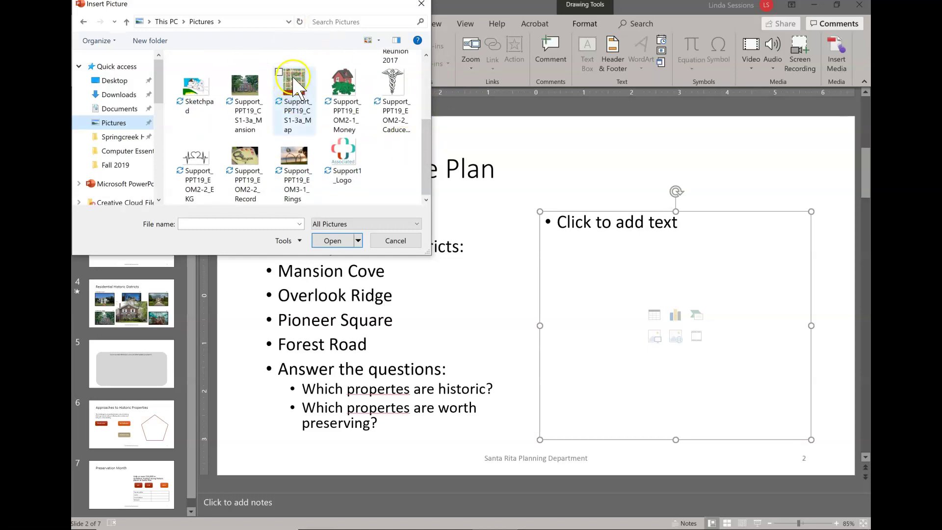
{"action": "left_click", "coordinate": [290, 83]}
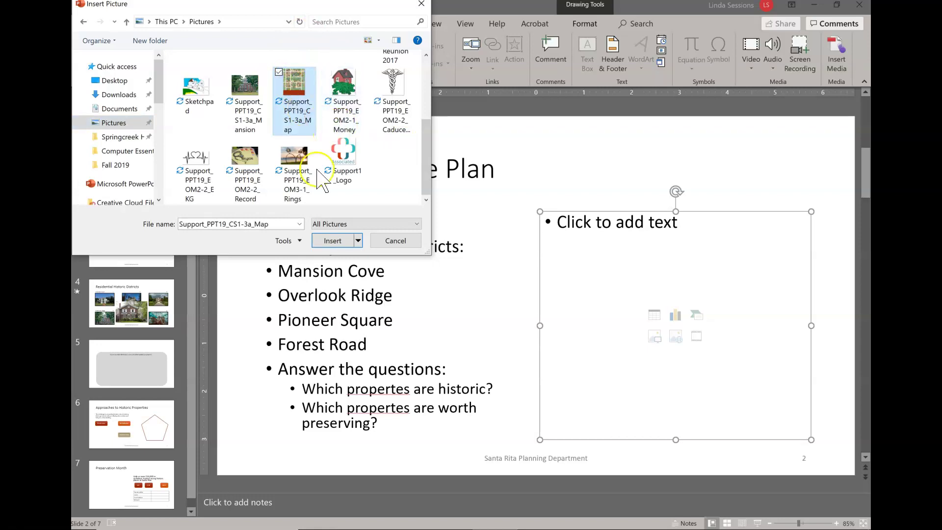
{"action": "left_click", "coordinate": [332, 242]}
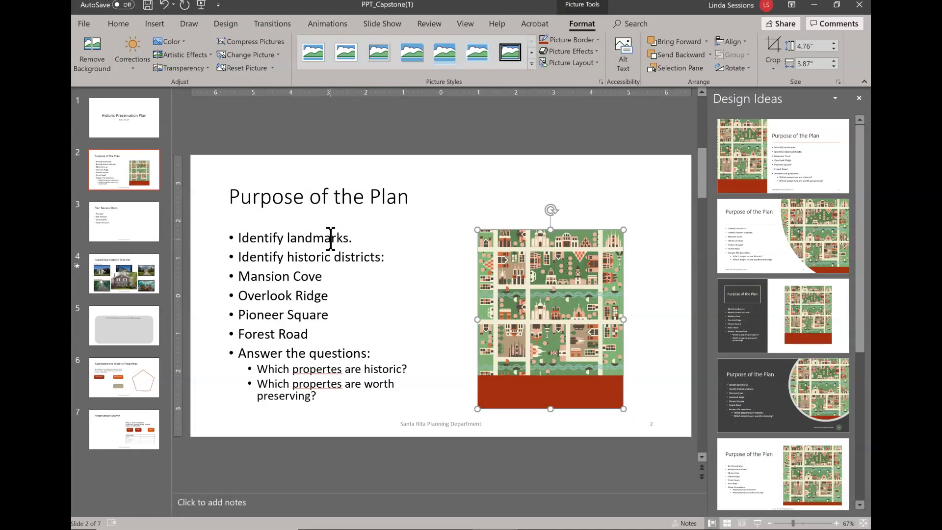
Crop the red band off the map's bottom, leaving it 3.85" by 3.87", and close Design Ideas
{"action": "left_click", "coordinate": [555, 384]}
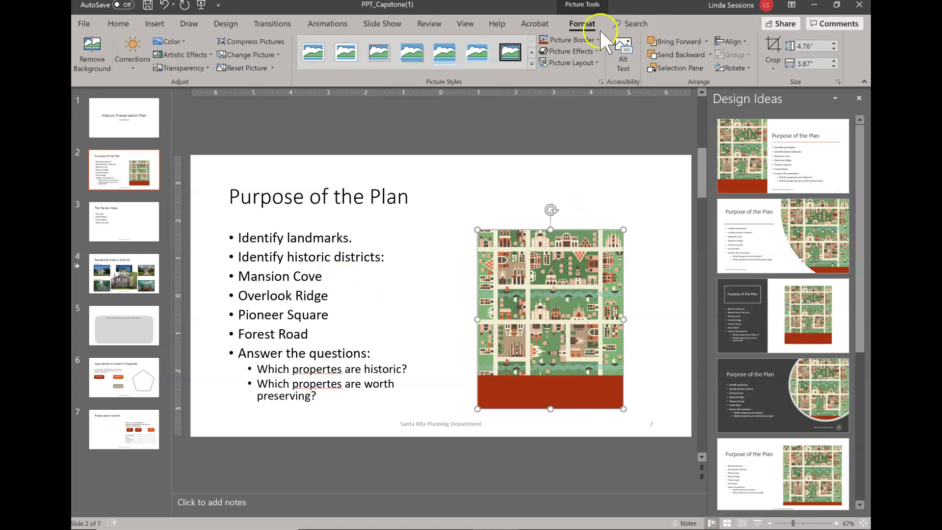
{"action": "left_click", "coordinate": [773, 59]}
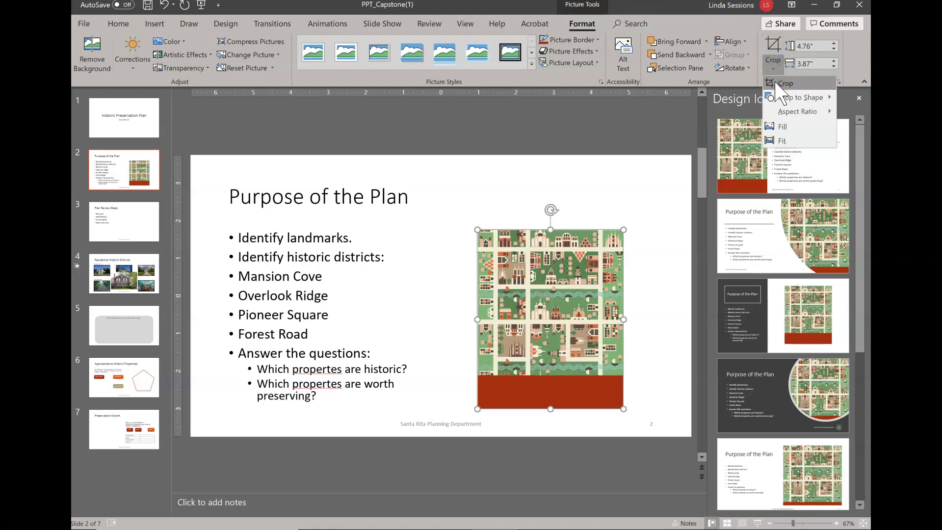
{"action": "left_click", "coordinate": [775, 83]}
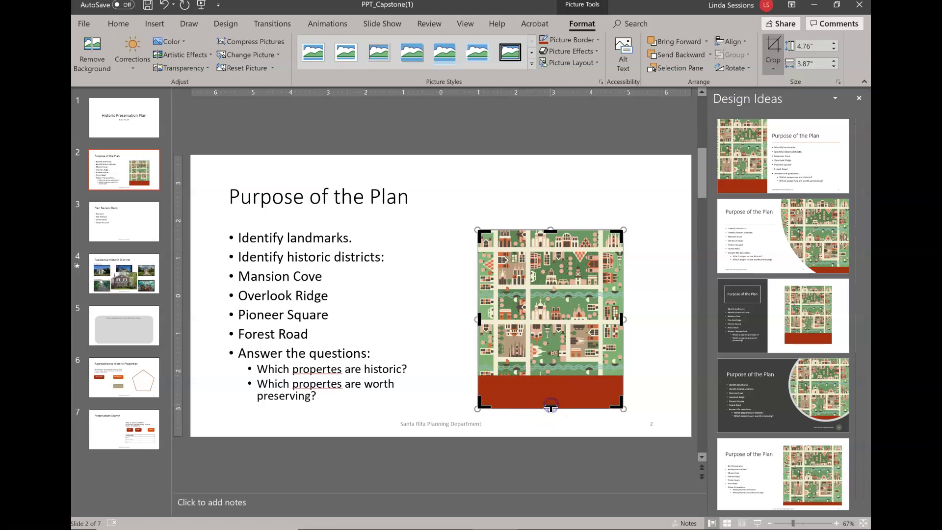
{"action": "left_click_drag", "start_coordinate": [550, 407], "coordinate": [548, 373]}
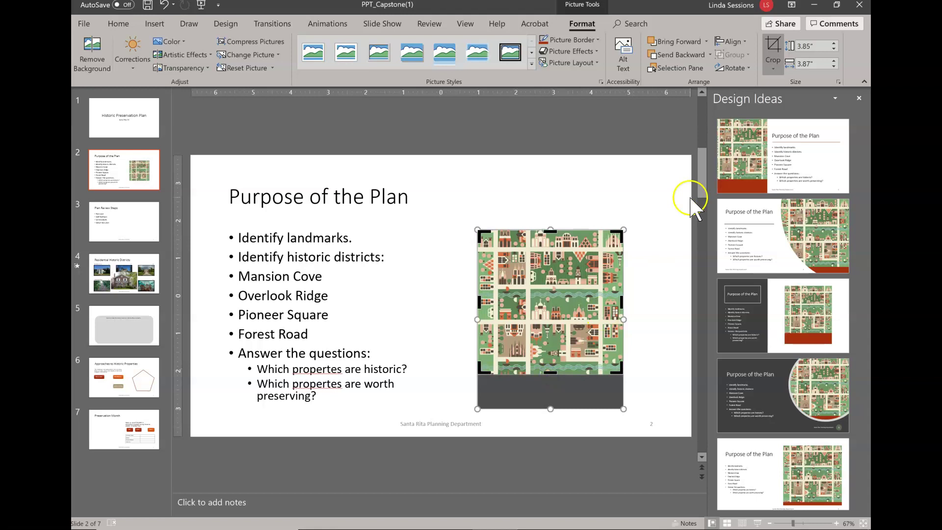
{"action": "left_click", "coordinate": [769, 42]}
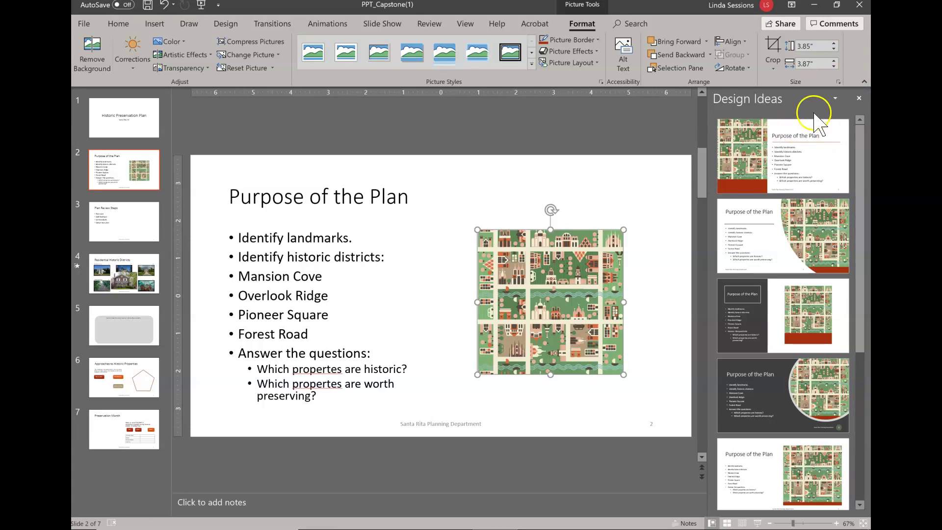
{"action": "left_click", "coordinate": [859, 99]}
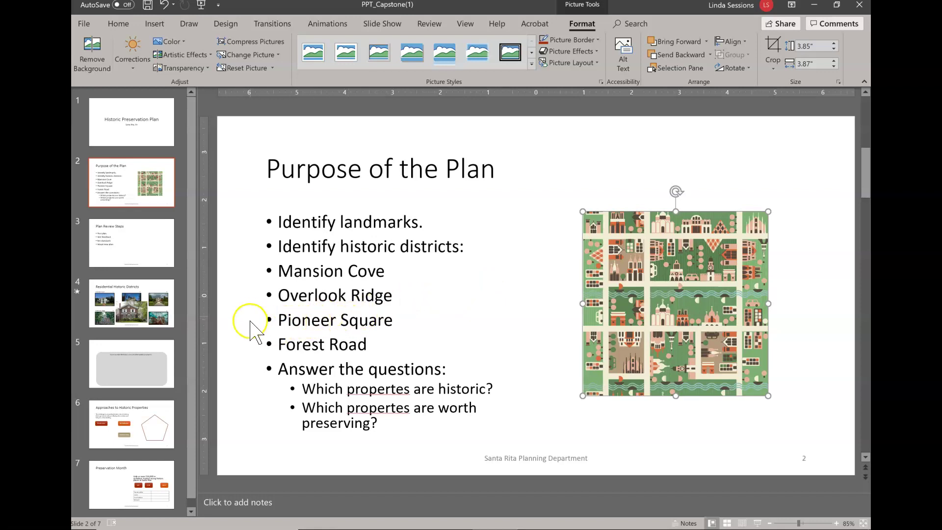
{"action": "left_click", "coordinate": [239, 349]}
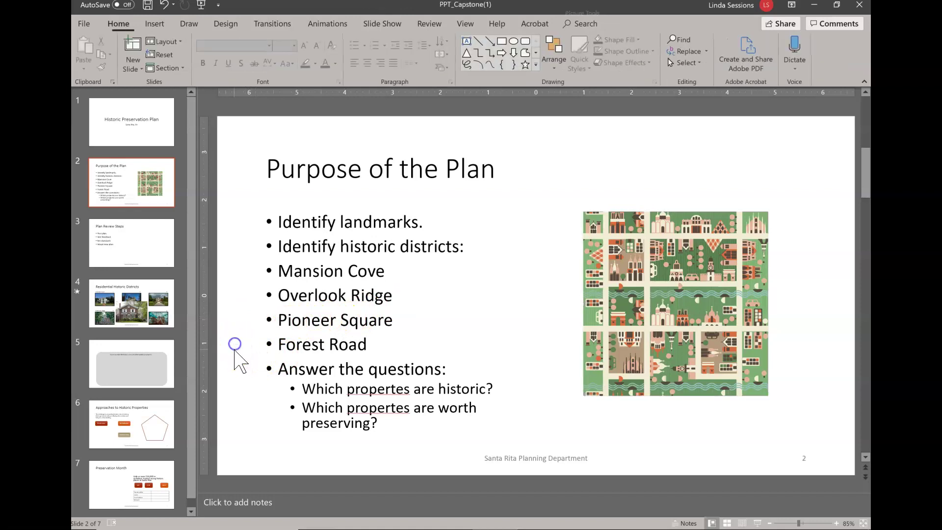
Delete the Forest Road bullet from slide 2's list
{"action": "left_click_drag", "start_coordinate": [277, 343], "coordinate": [370, 350]}
{"action": "key", "text": "Delete"}
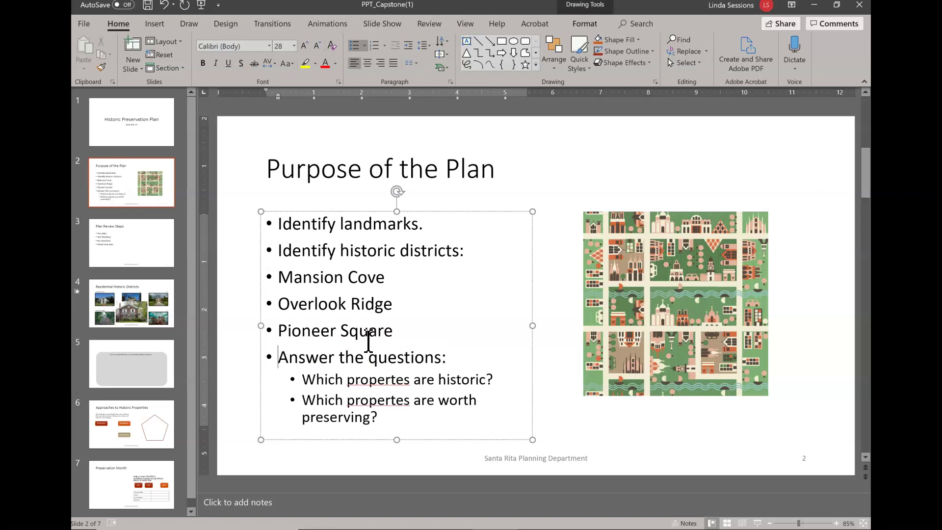
{"action": "left_click", "coordinate": [292, 344]}
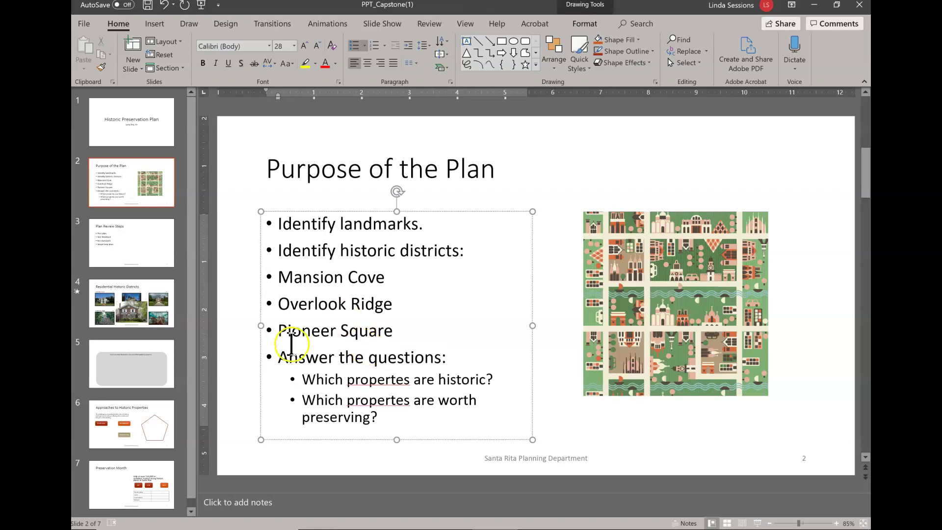
Demote Mansion Cove, Overlook Ridge and Pioneer Square to sub-bullets under the historic districts bullet
{"action": "left_click", "coordinate": [279, 277]}
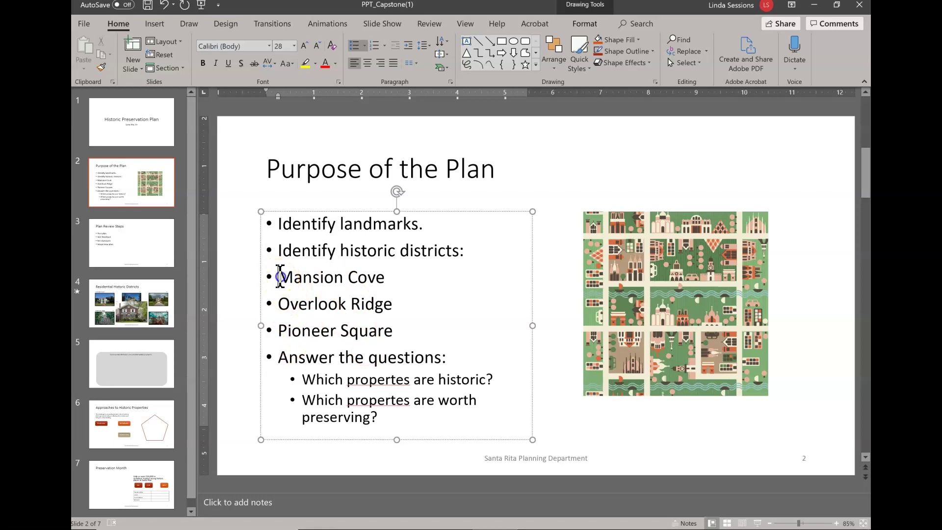
{"action": "key", "text": "Tab"}
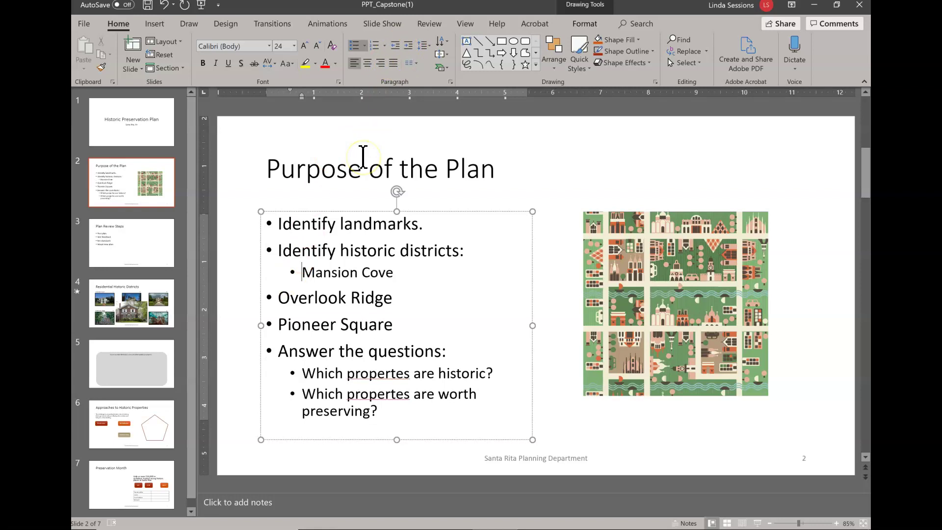
{"action": "left_click", "coordinate": [279, 298]}
{"action": "key", "text": "Tab"}
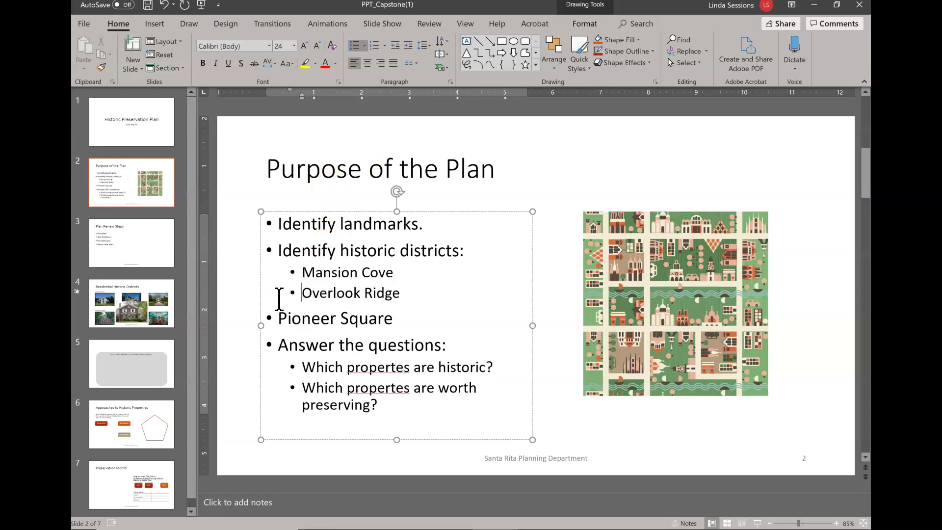
{"action": "left_click", "coordinate": [277, 318]}
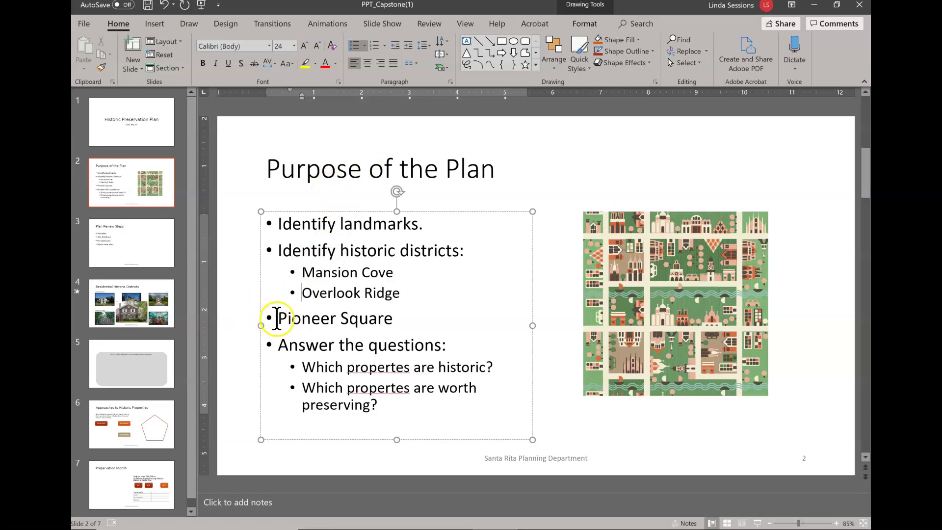
{"action": "key", "text": "Tab"}
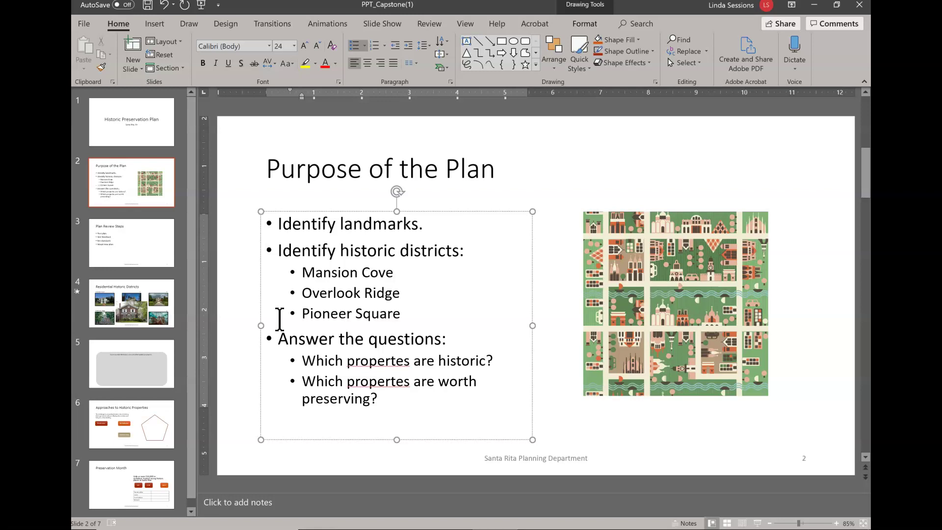
Color all of slide 2's bullet text Dark Red, Accent 1, Darker 25%
{"action": "left_click", "coordinate": [289, 237]}
{"action": "left_click_drag", "start_coordinate": [277, 223], "coordinate": [395, 400]}
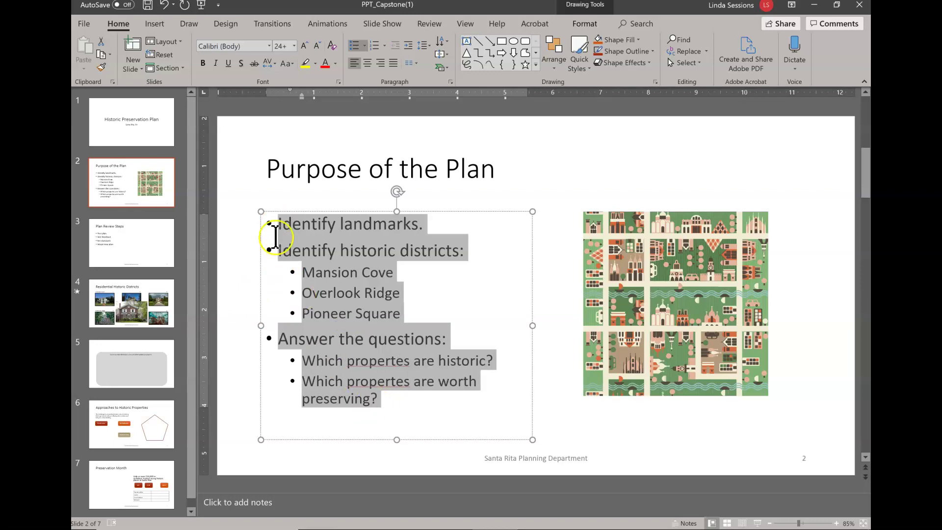
{"action": "left_click", "coordinate": [336, 63]}
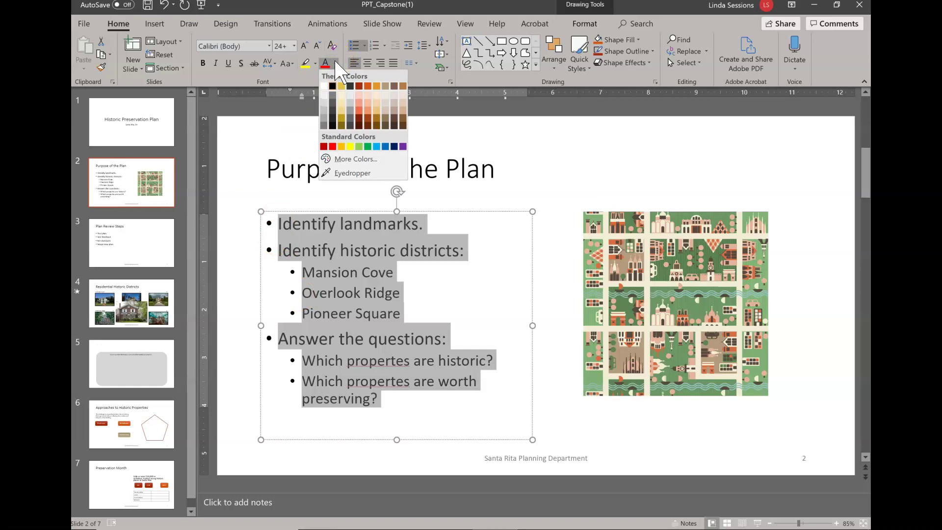
{"action": "left_click", "coordinate": [360, 86]}
{"action": "left_click", "coordinate": [359, 121]}
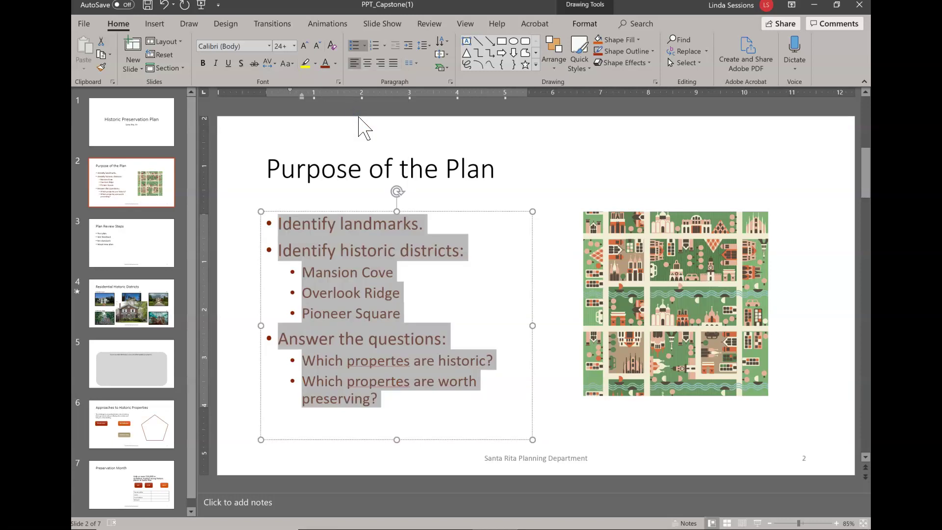
{"action": "left_click", "coordinate": [529, 158]}
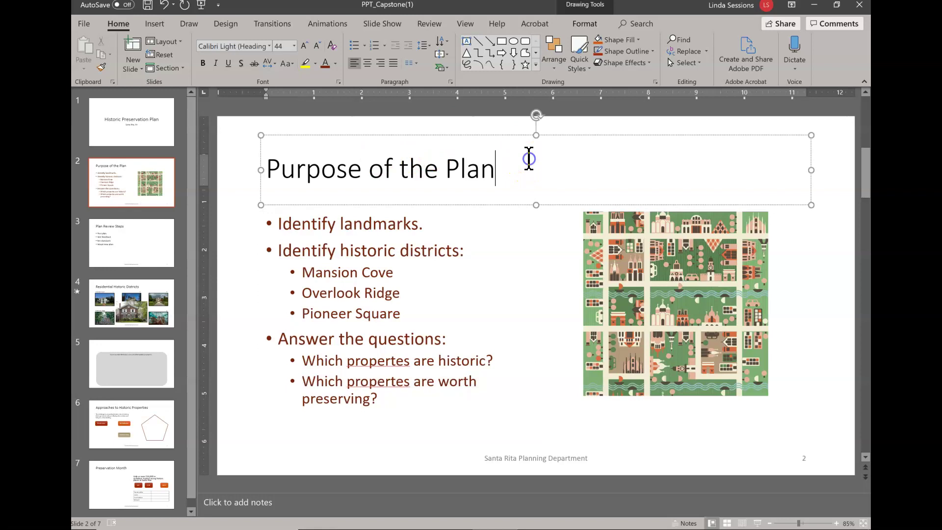
Bold the bullets 'Identify landmarks.', 'Identify historic districts:' and 'Answer the questions:'
{"action": "double_click", "coordinate": [393, 185]}
{"action": "left_click_drag", "start_coordinate": [280, 224], "coordinate": [430, 230]}
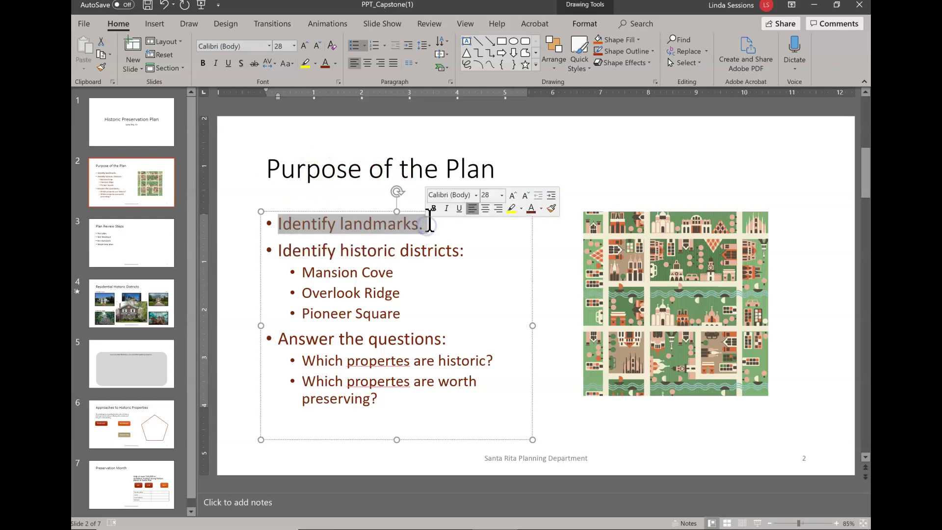
{"action": "left_click", "coordinate": [434, 208]}
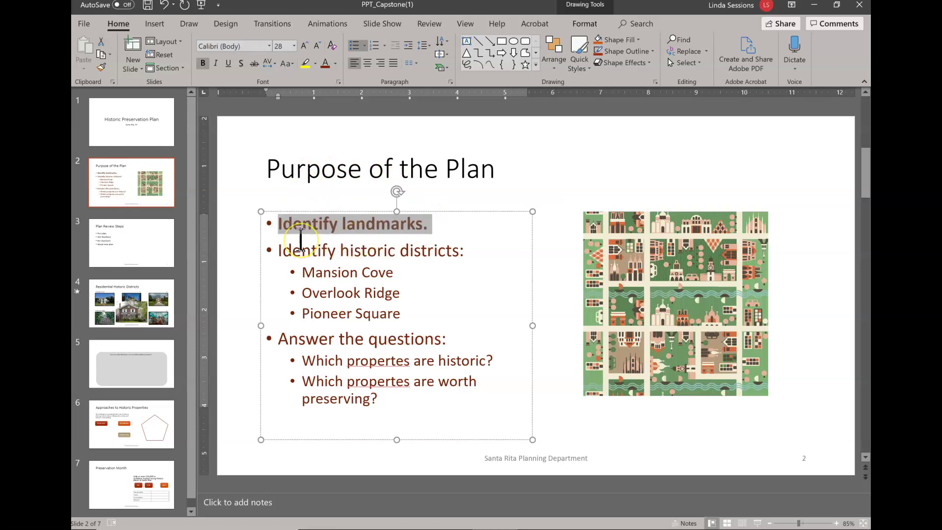
{"action": "left_click_drag", "start_coordinate": [277, 251], "coordinate": [470, 253]}
{"action": "left_click", "coordinate": [470, 236]}
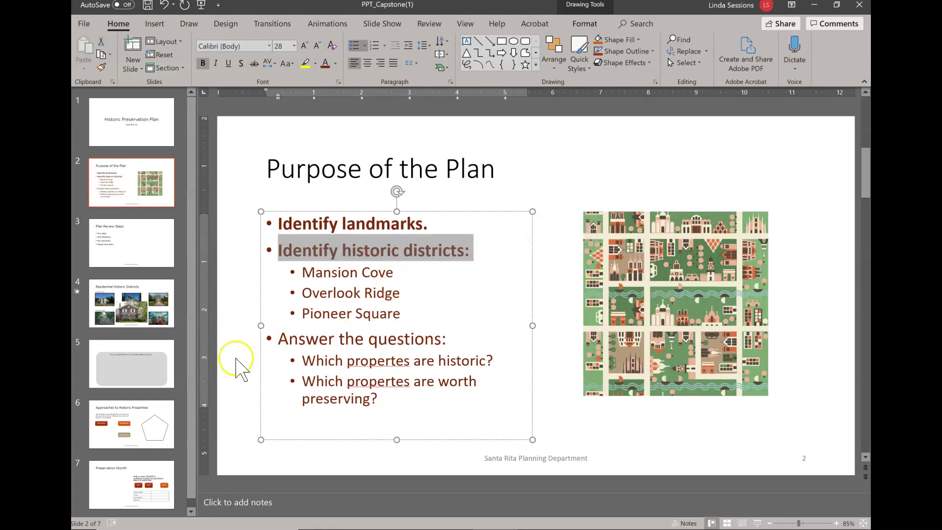
{"action": "left_click_drag", "start_coordinate": [278, 338], "coordinate": [449, 337]}
{"action": "left_click", "coordinate": [458, 322]}
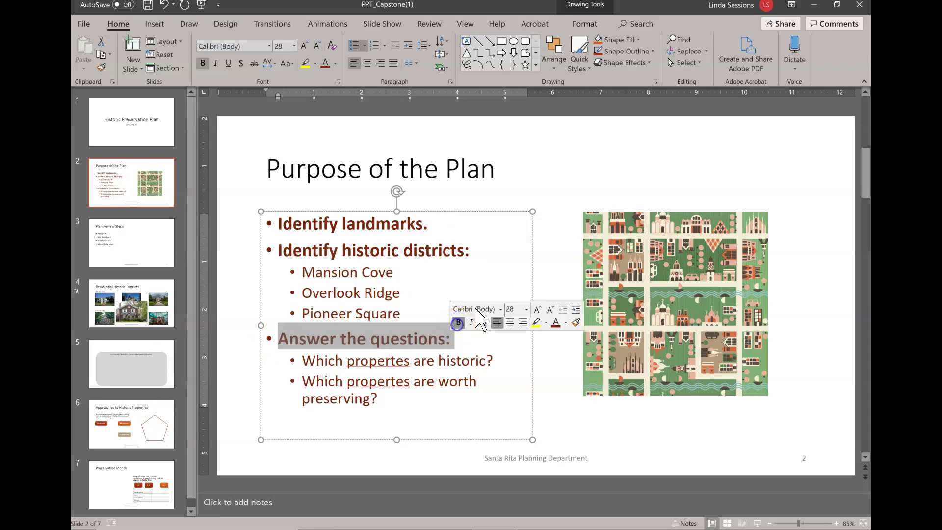
{"action": "left_click", "coordinate": [580, 158]}
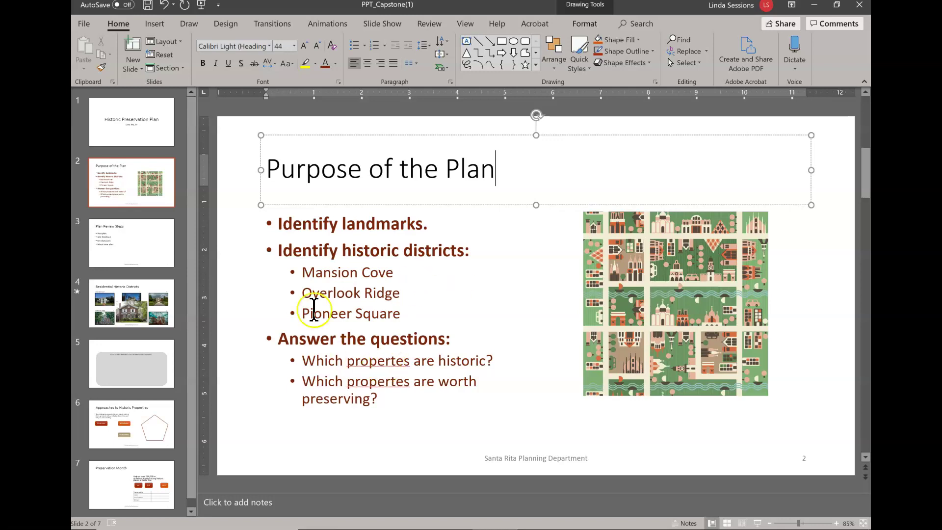
Apply a Fly In animation to slide 2's bullet text box with All at Once sequencing
{"action": "left_click", "coordinate": [428, 282]}
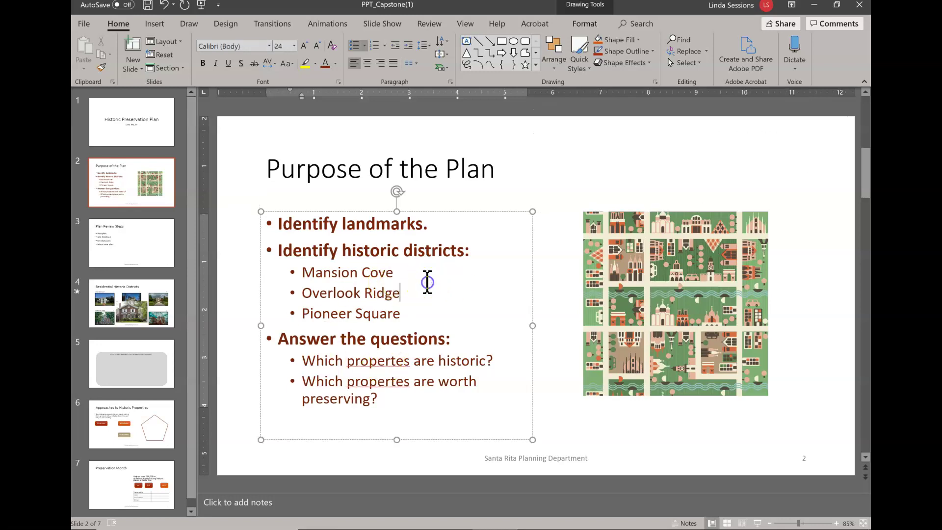
{"action": "left_click", "coordinate": [326, 215]}
{"action": "left_click", "coordinate": [311, 211]}
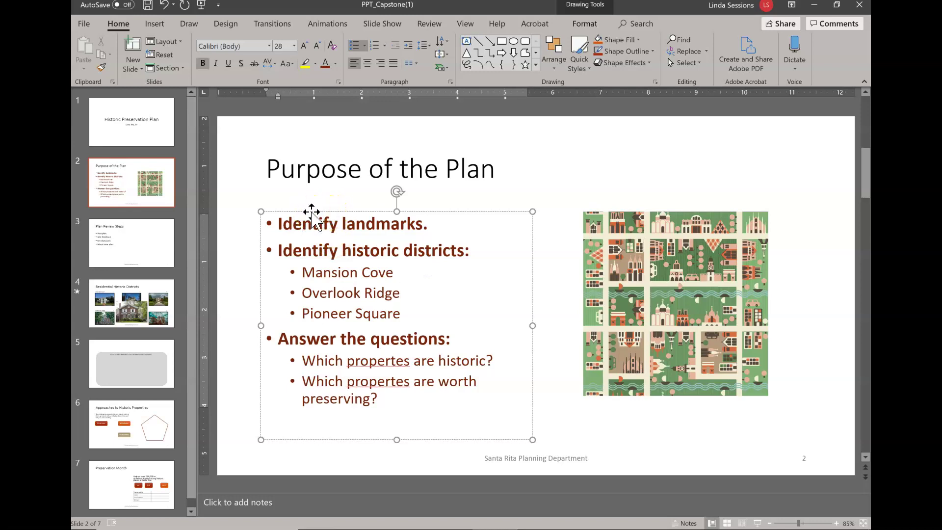
{"action": "key", "text": "Escape"}
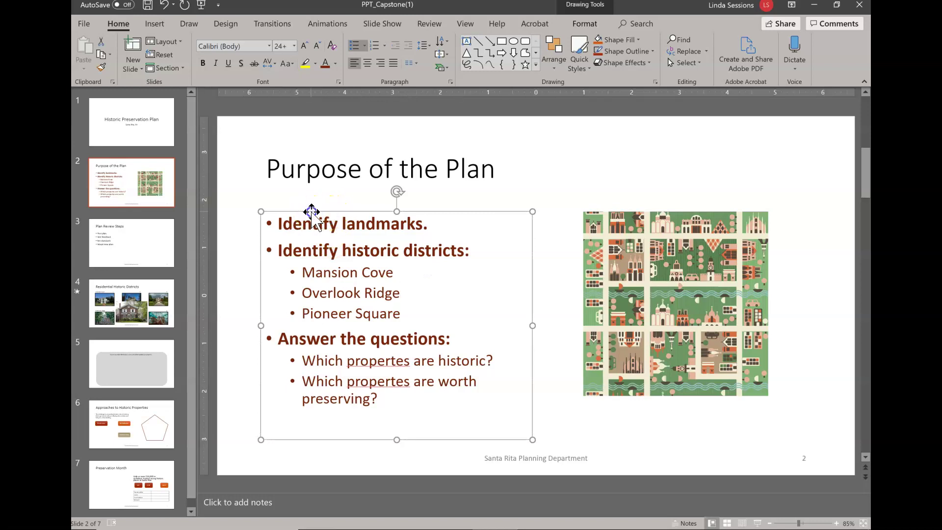
{"action": "left_click", "coordinate": [321, 24]}
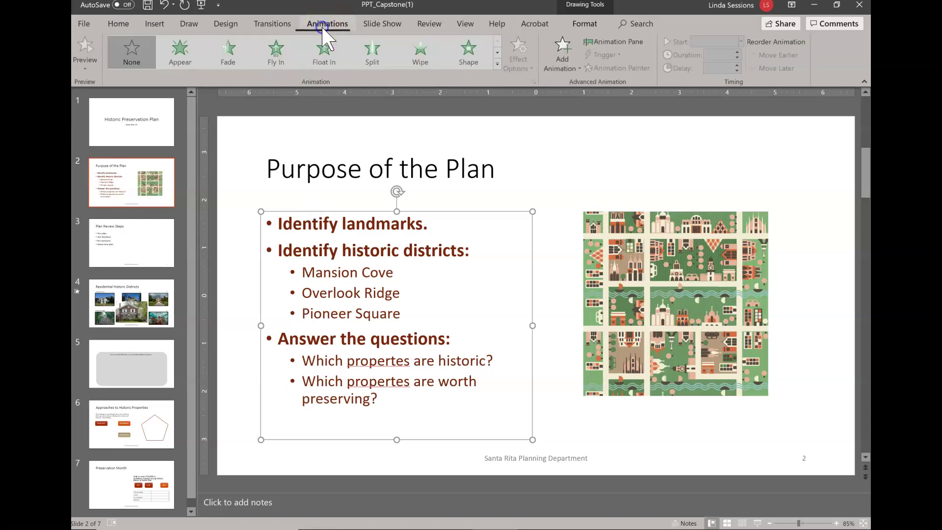
{"action": "left_click", "coordinate": [275, 51]}
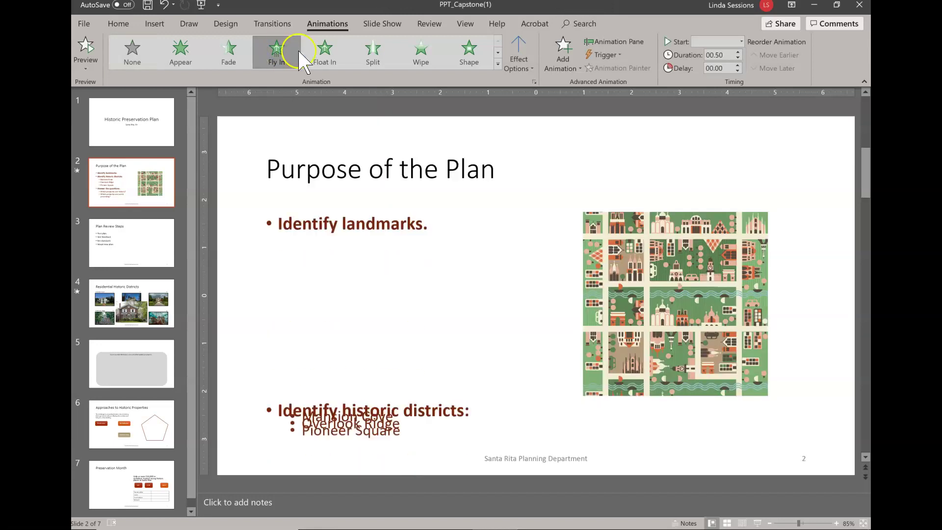
{"action": "left_click", "coordinate": [528, 62]}
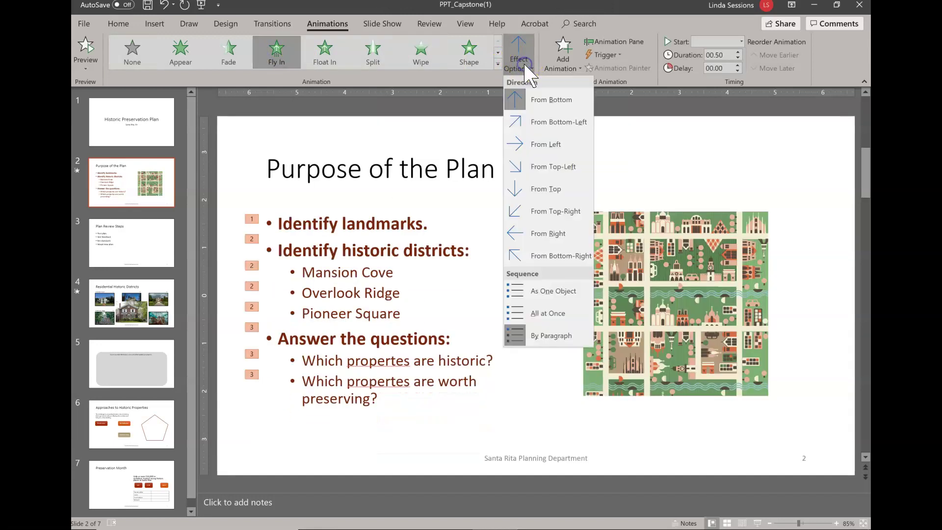
{"action": "left_click", "coordinate": [550, 314]}
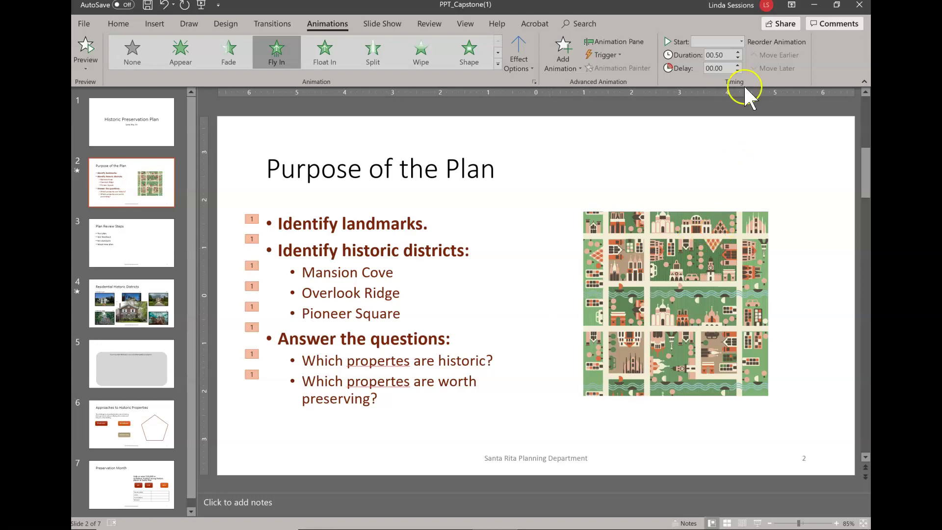
Set the animation duration to 01.00, preview it, and go to slide 3
{"action": "left_click", "coordinate": [737, 52]}
{"action": "left_click", "coordinate": [737, 52]}
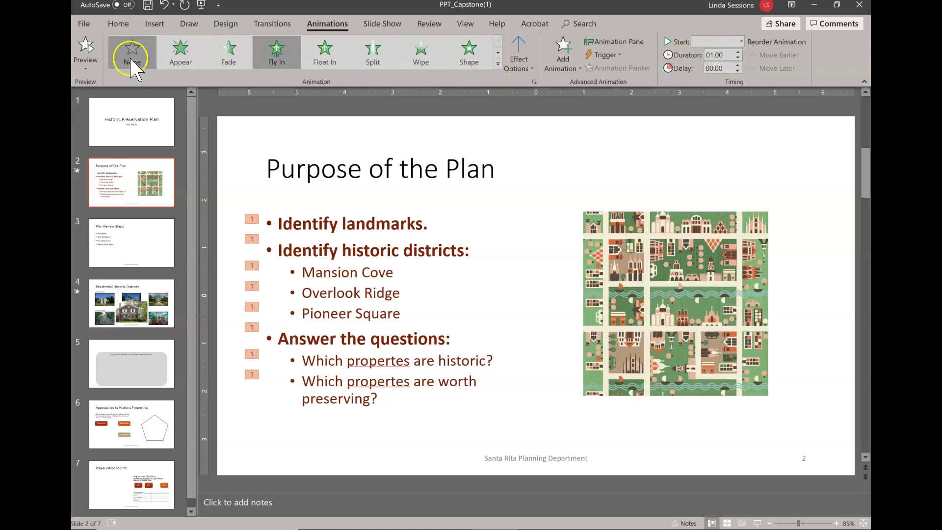
{"action": "left_click", "coordinate": [88, 53]}
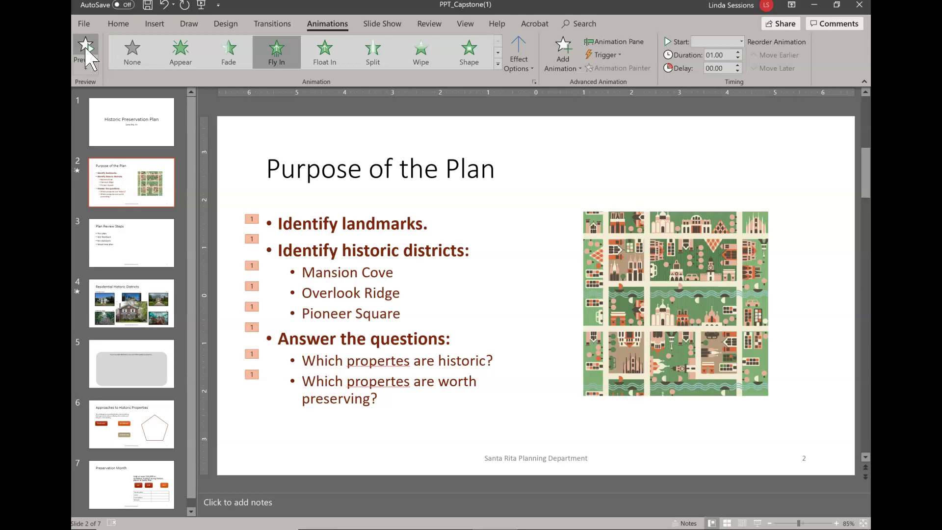
{"action": "left_click", "coordinate": [243, 160]}
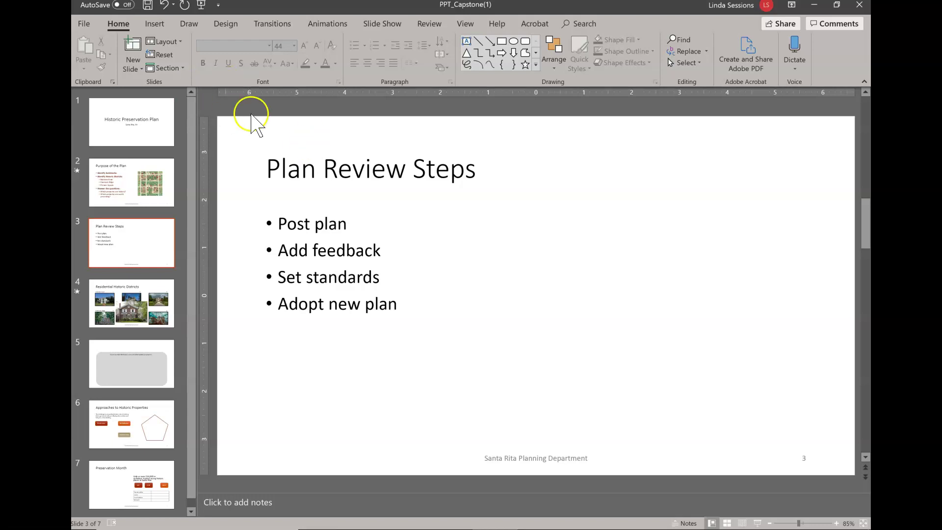
Convert slide 3's Post plan, Add feedback, Set standards, Adopt new plan bullets to a Moderate Effect Basic Timeline
{"action": "left_click_drag", "start_coordinate": [280, 225], "coordinate": [409, 306]}
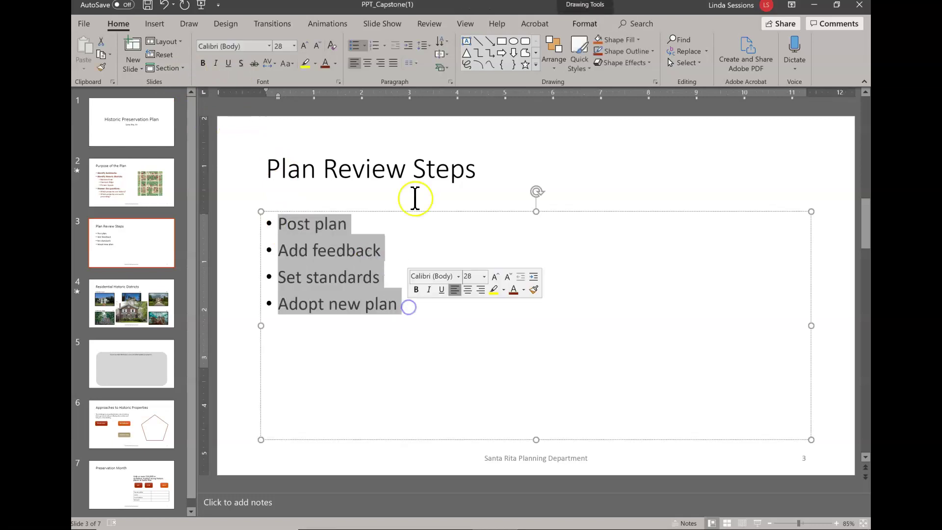
{"action": "left_click", "coordinate": [441, 67]}
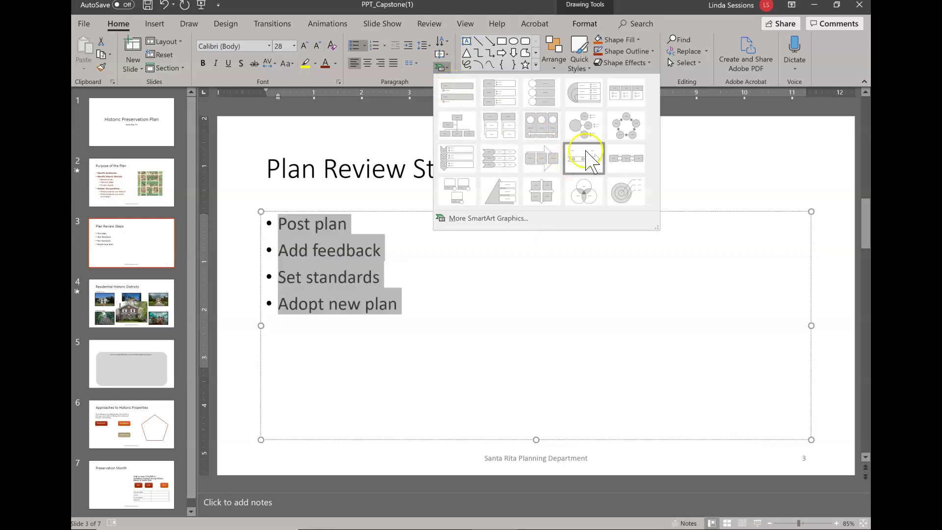
{"action": "left_click", "coordinate": [588, 158]}
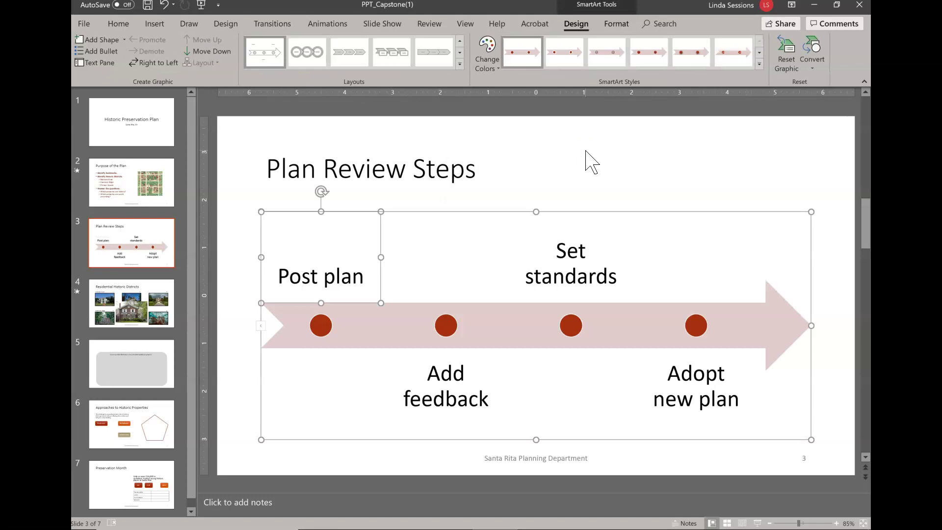
{"action": "left_click", "coordinate": [760, 63]}
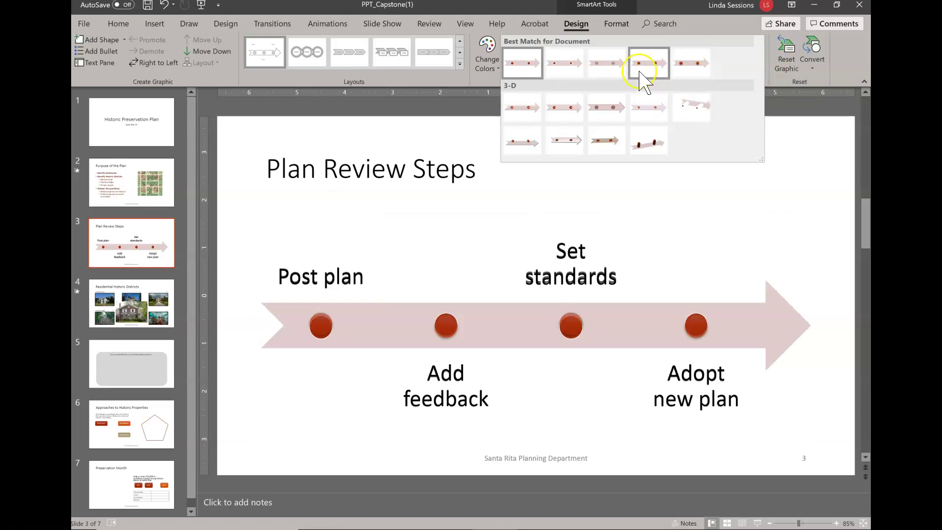
{"action": "left_click", "coordinate": [558, 64]}
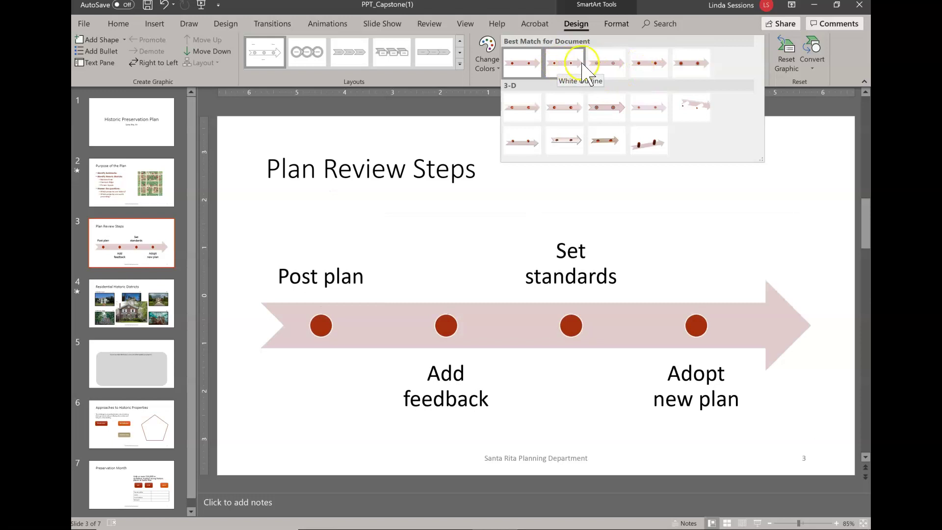
{"action": "left_click", "coordinate": [643, 64]}
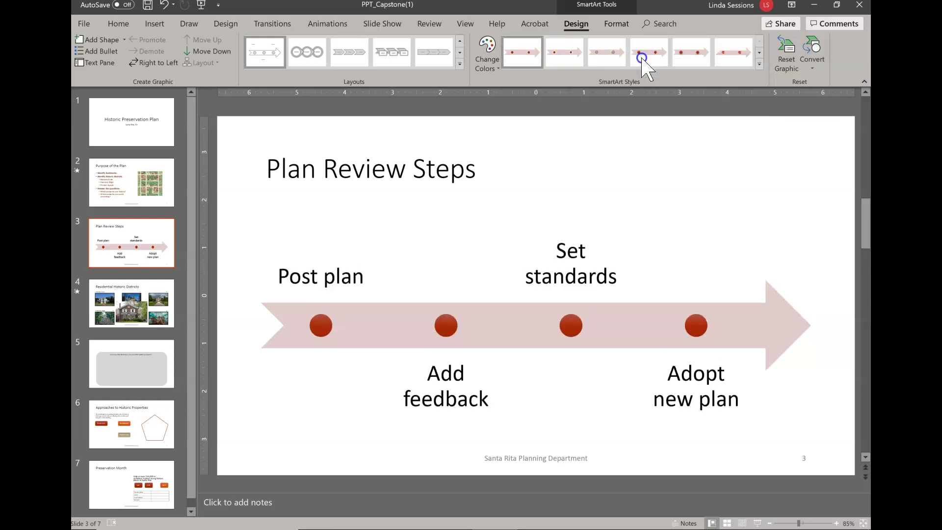
{"action": "left_click", "coordinate": [717, 142]}
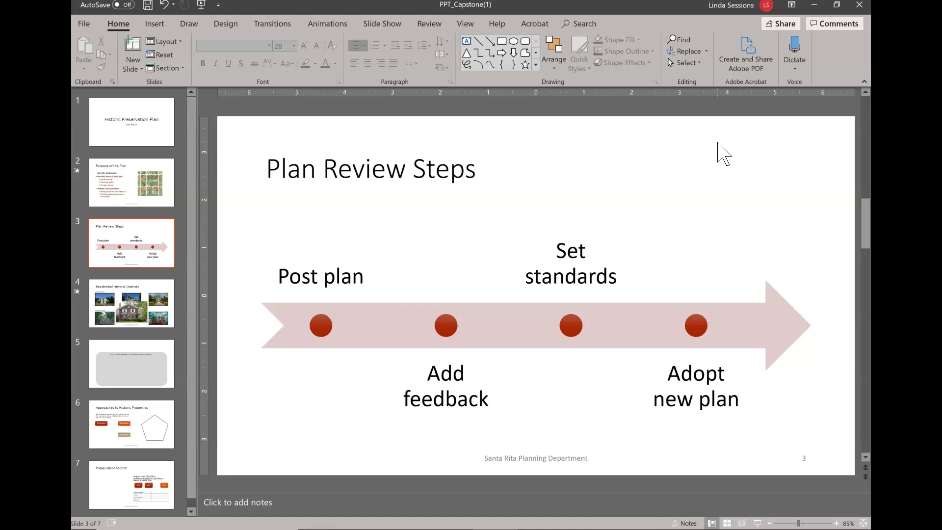
Add the speaker note 'Request feedback from city residents.' to slide 3
{"action": "left_click", "coordinate": [245, 499]}
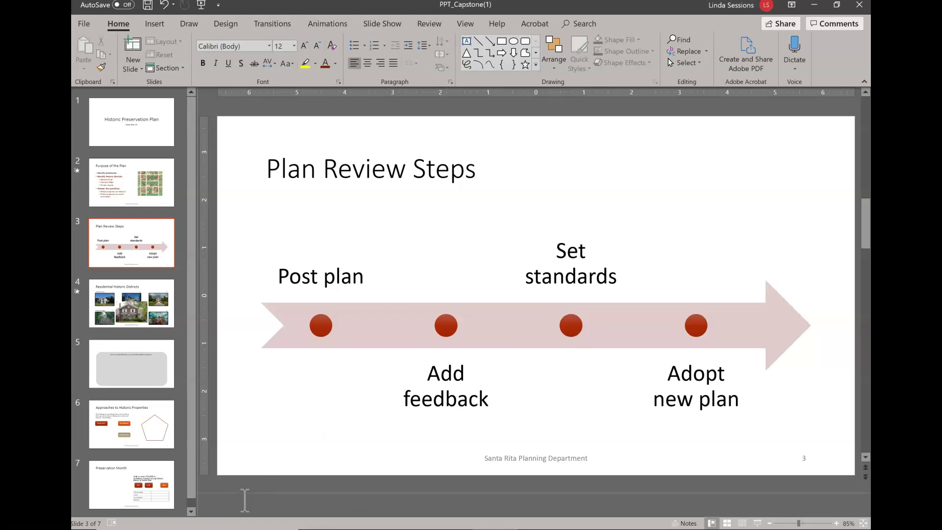
{"action": "type", "text": "Request feedback from city re"}
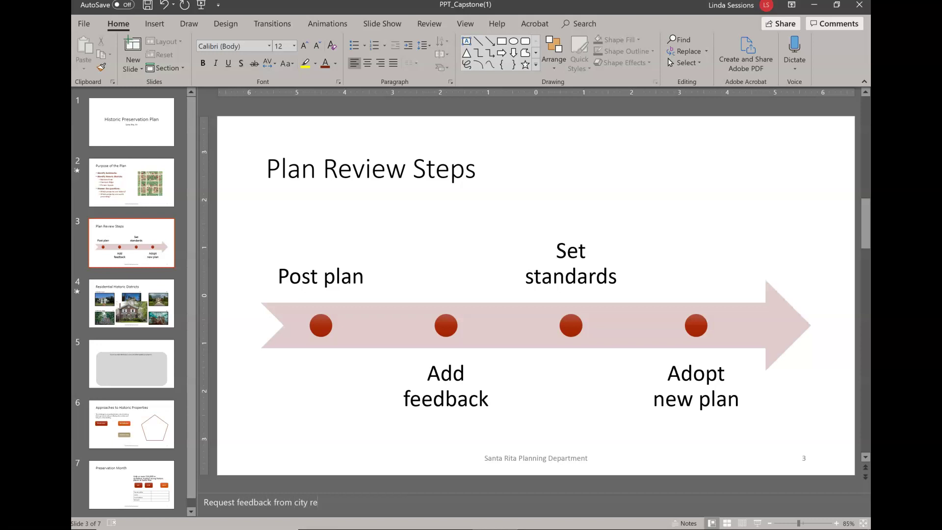
{"action": "type", "text": "sidents."}
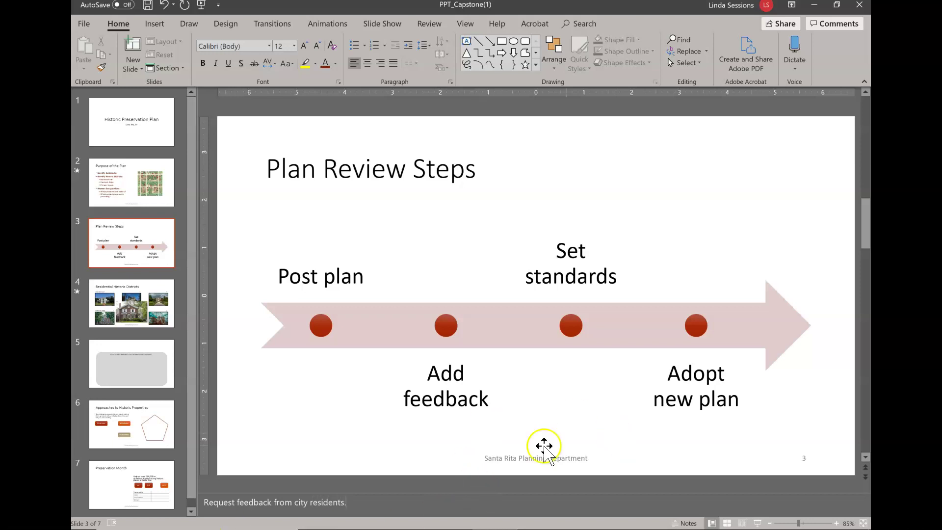
{"action": "left_click", "coordinate": [249, 135]}
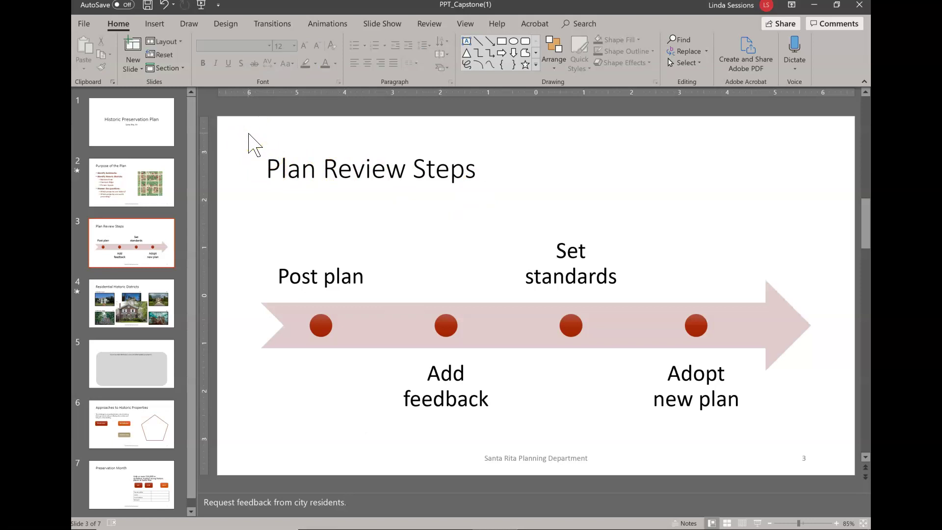